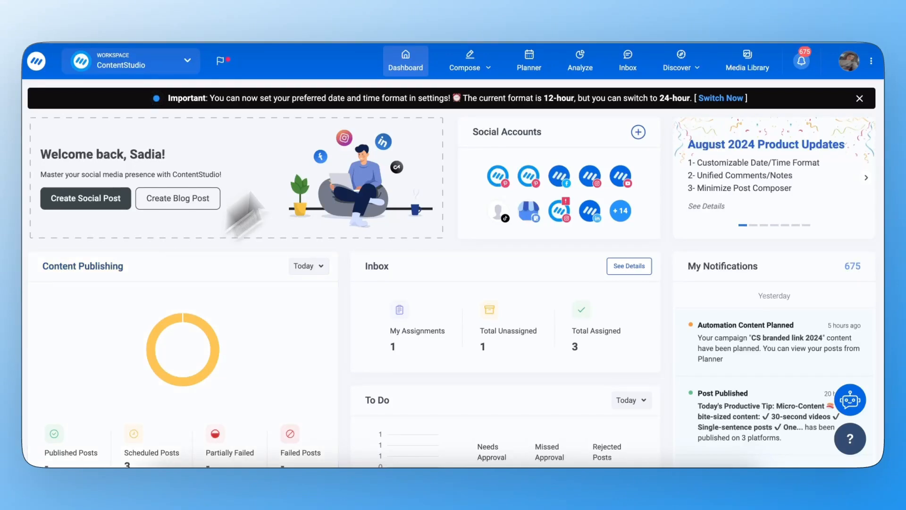
# - Start a new social post and select the ContentStudio Updates and Instagram Posts Pinterest boards as its target accounts
pyautogui.moveTo(467, 71)
pyautogui.click(472, 90)
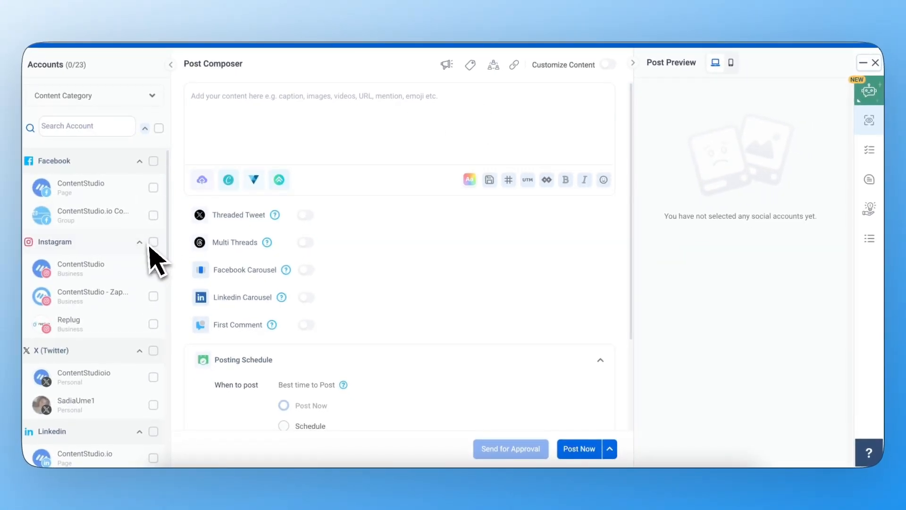
pyautogui.scroll(-5, 151, 257)
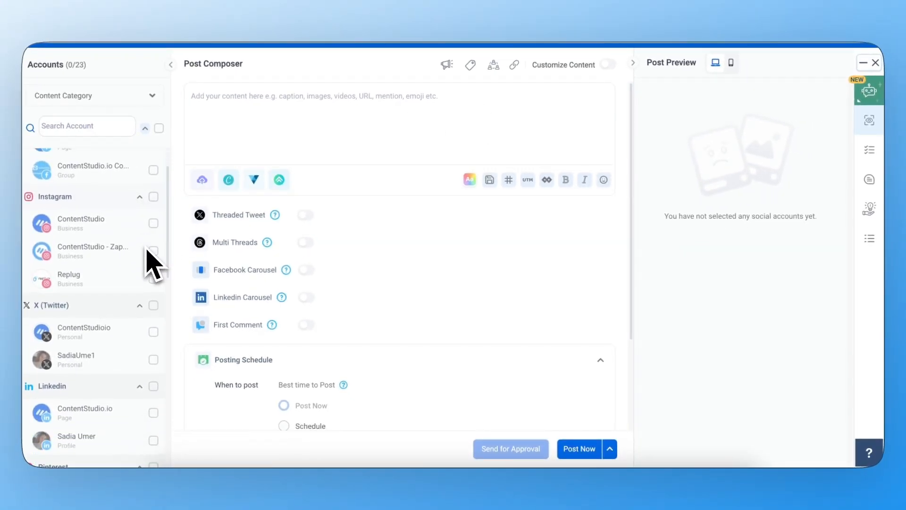
pyautogui.scroll(-4, 147, 258)
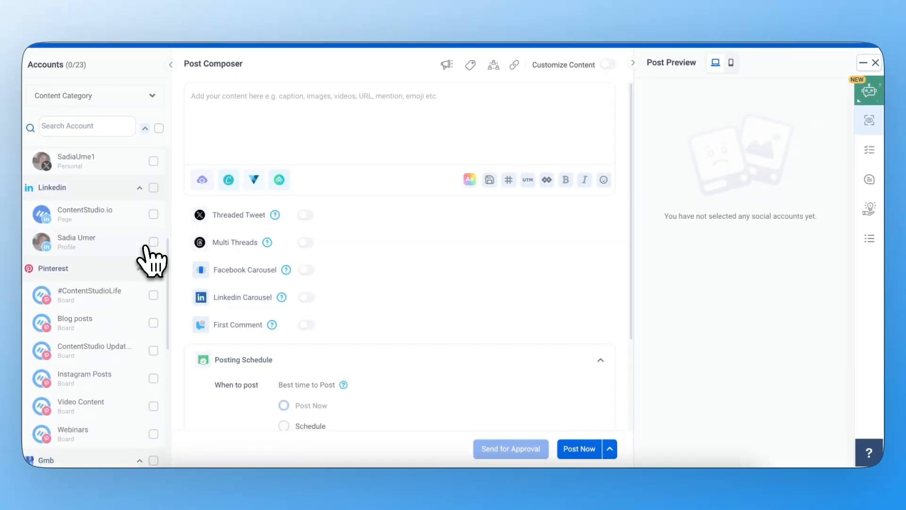
pyautogui.scroll(-2, 151, 261)
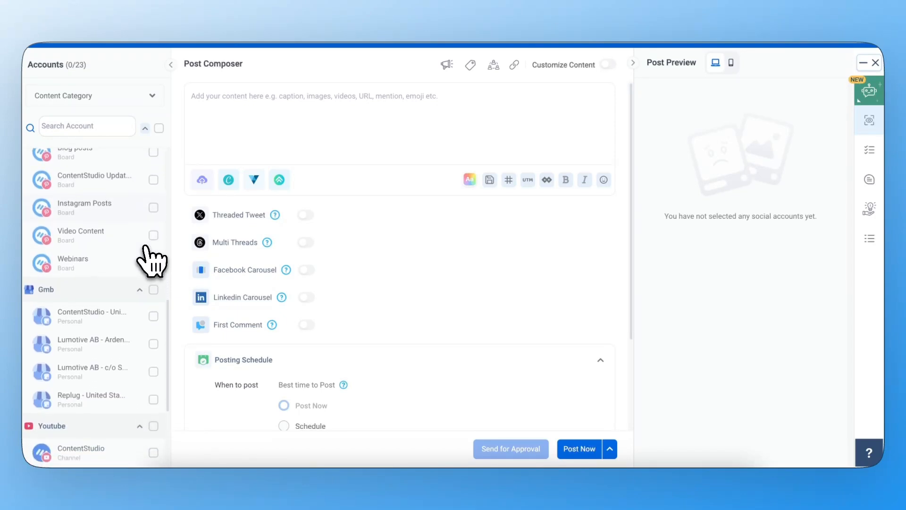
pyautogui.scroll(1, 145, 246)
pyautogui.click(154, 230)
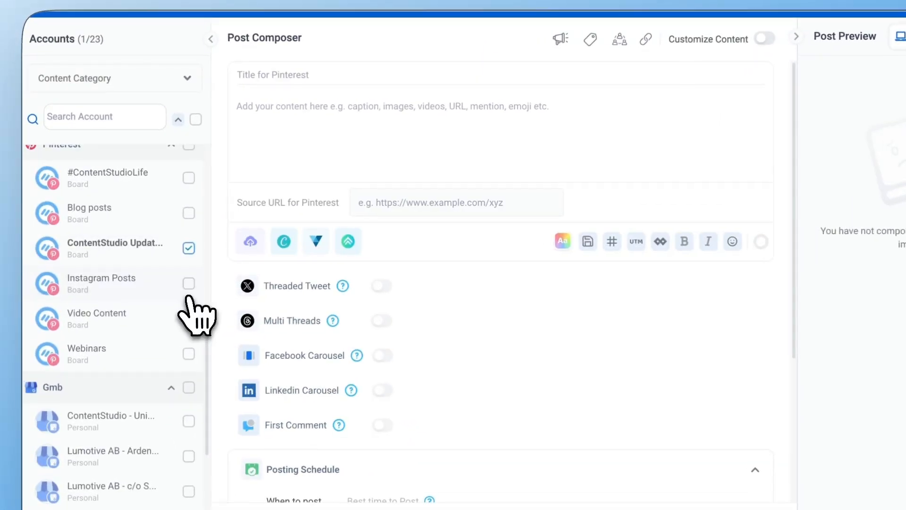
pyautogui.click(189, 285)
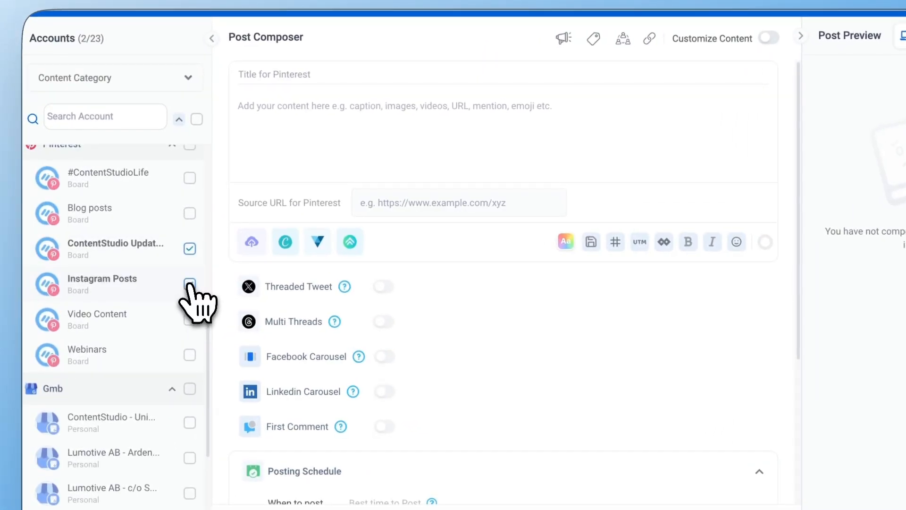
pyautogui.scroll(8, 189, 293)
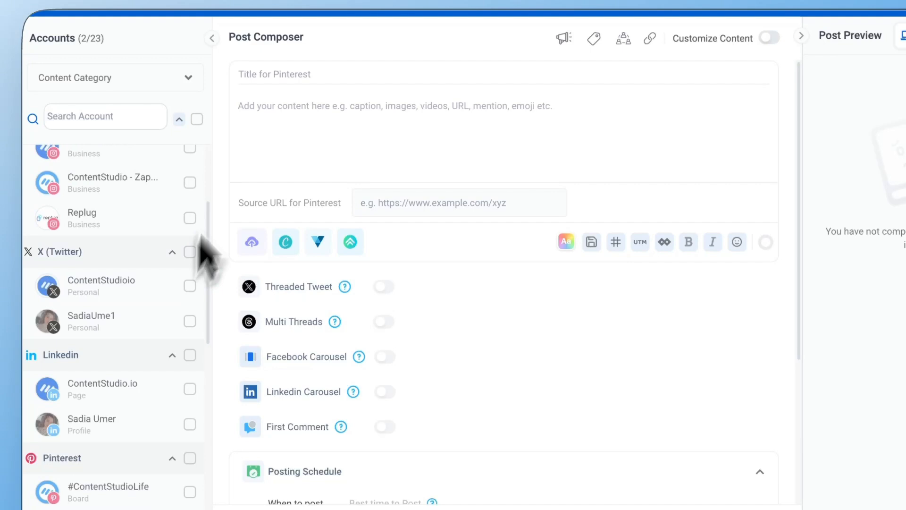
# - Title the pin "Rebrand your social media" and enter a caption introducing 7 steps to successfully rebrand social media, with 😊 and 🚀 emojis
pyautogui.click(290, 104)
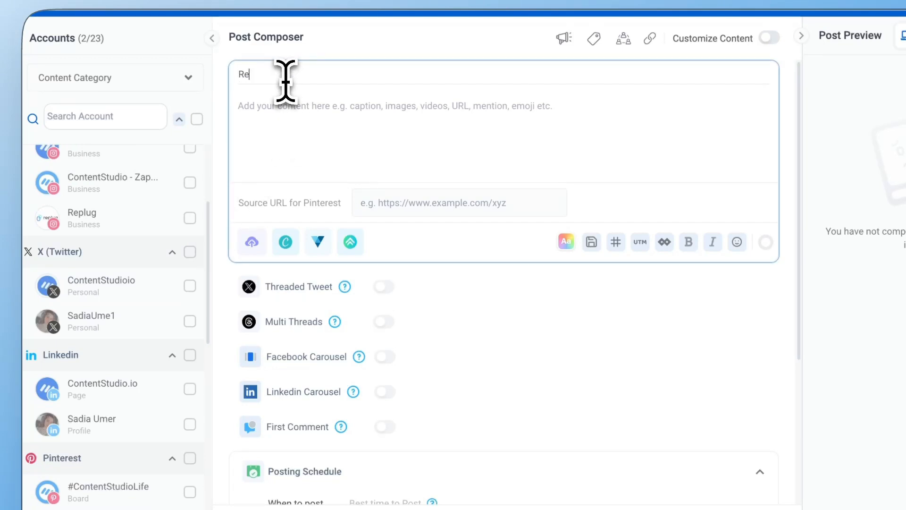
pyautogui.write('Rebrand your social media')
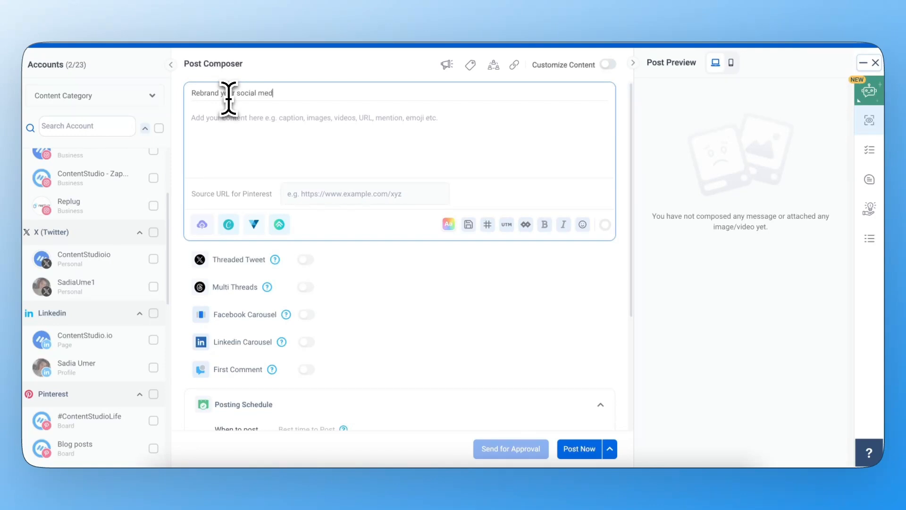
pyautogui.click(215, 119)
pyautogui.write('Rebranding your social media can feel overwhelming, but breaking it down into actionable steps makes it manageable. 😊  Follow these 7 steps to successfully rebrand your social media and create a stronger, more cohesive brand presence. 🚀')
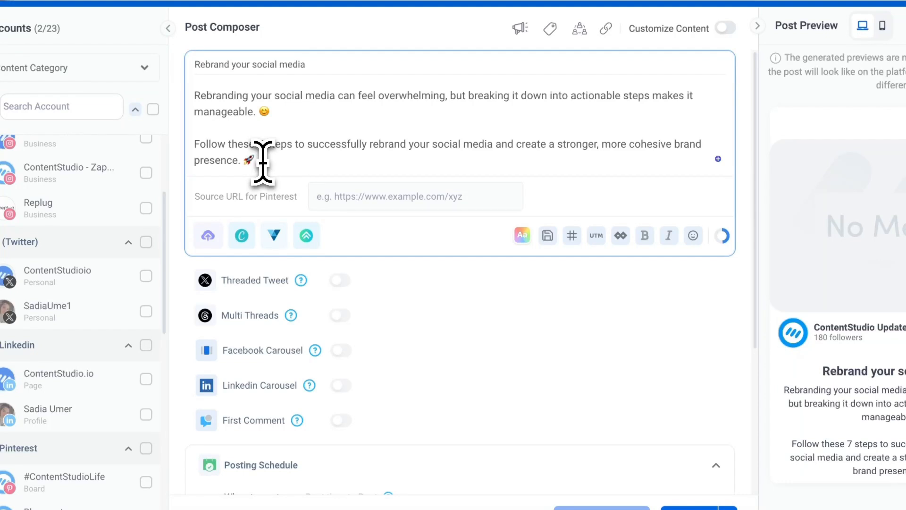
pyautogui.press('Return')
pyautogui.press('Return')
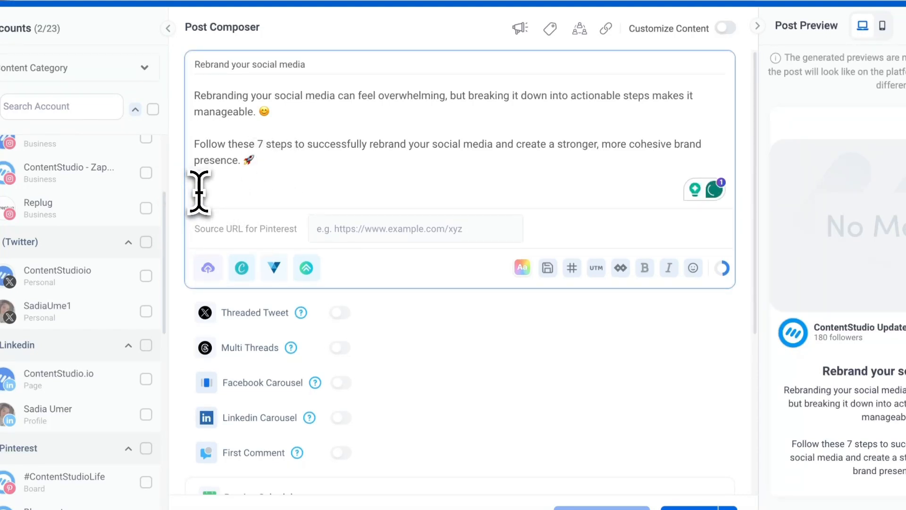
# - Upload the image "7 steps to successfully rebrand your social media (2).png" from the Desktop folder to the post
pyautogui.moveTo(208, 265)
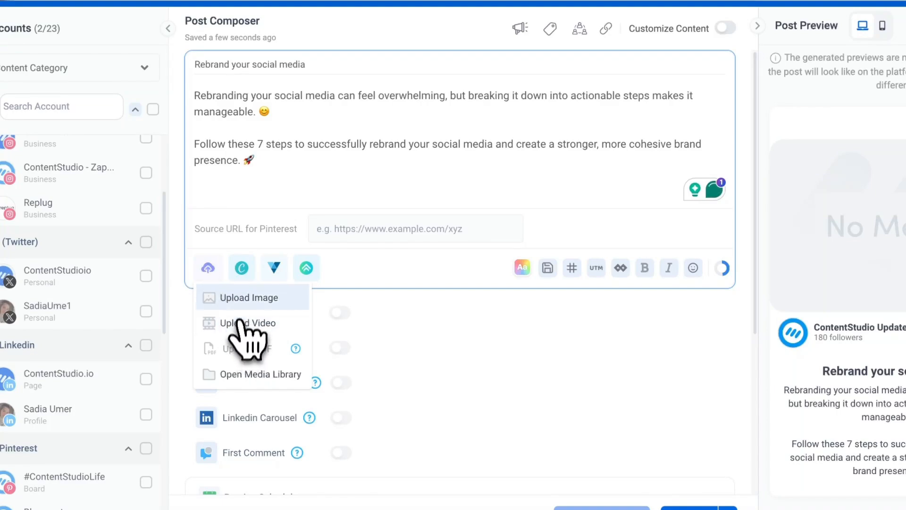
pyautogui.click(240, 302)
pyautogui.click(404, 201)
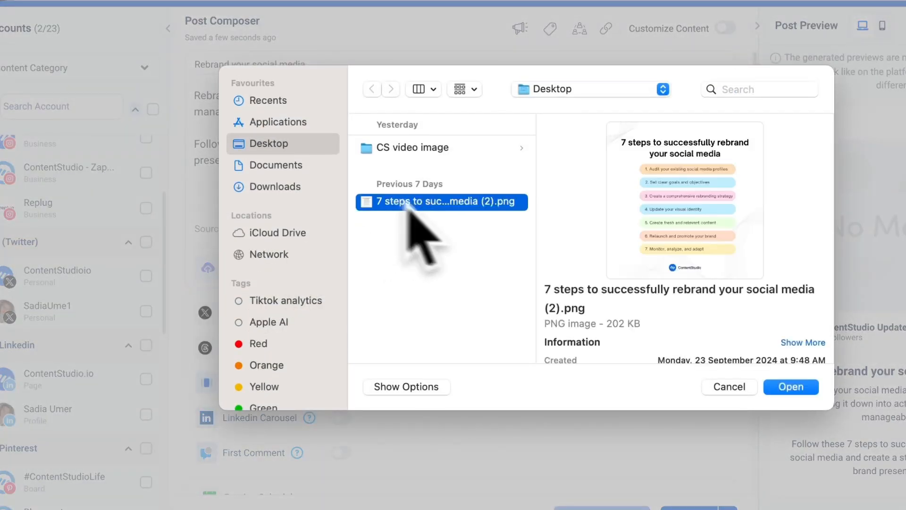
pyautogui.click(706, 357)
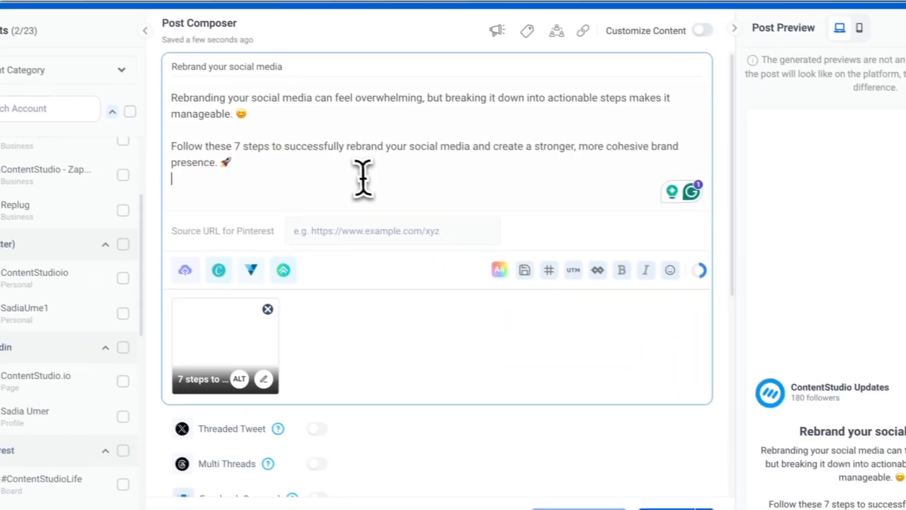
# - Insert the 🤗 and ✔ emojis on a new line at the end of the caption and look through the emoji categories
pyautogui.click(335, 198)
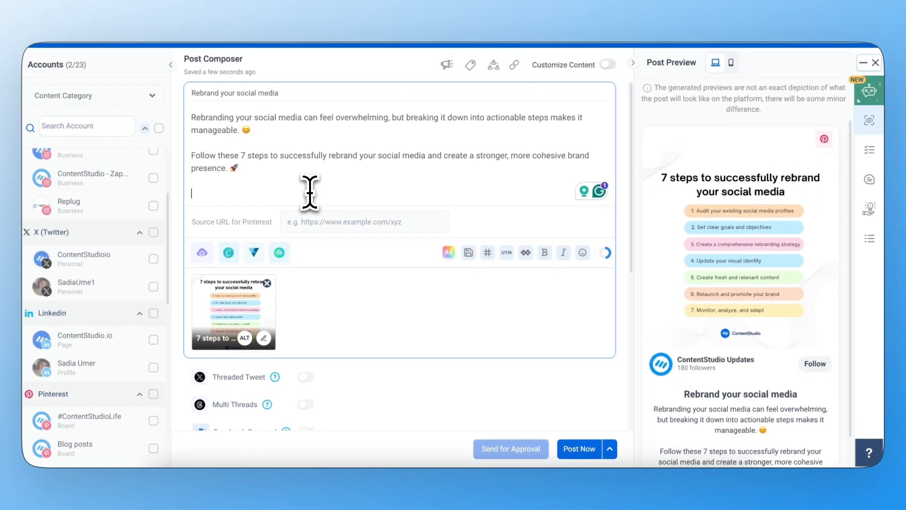
pyautogui.click(315, 226)
pyautogui.click(325, 185)
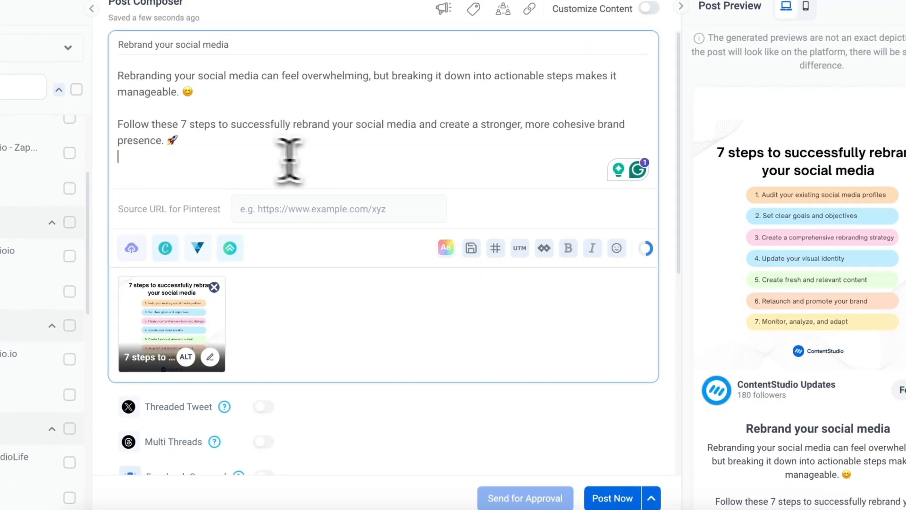
pyautogui.click(617, 248)
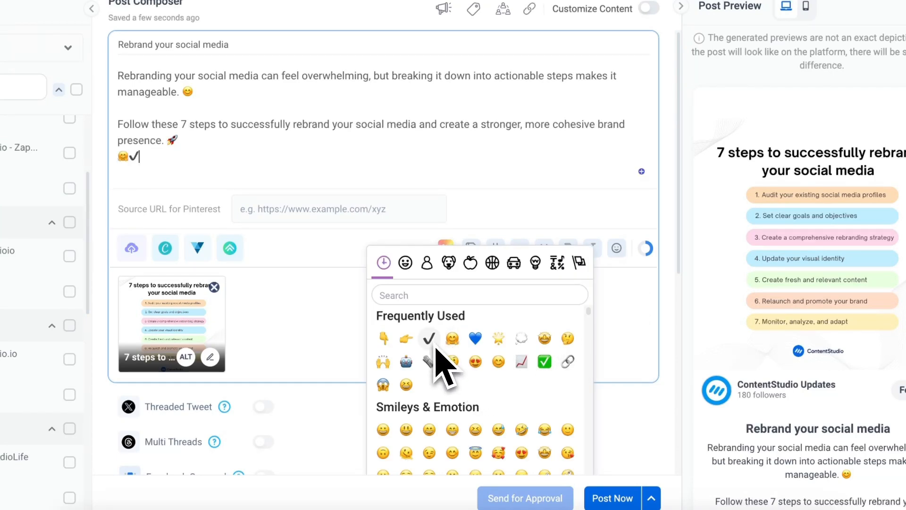
pyautogui.scroll(-3, 436, 348)
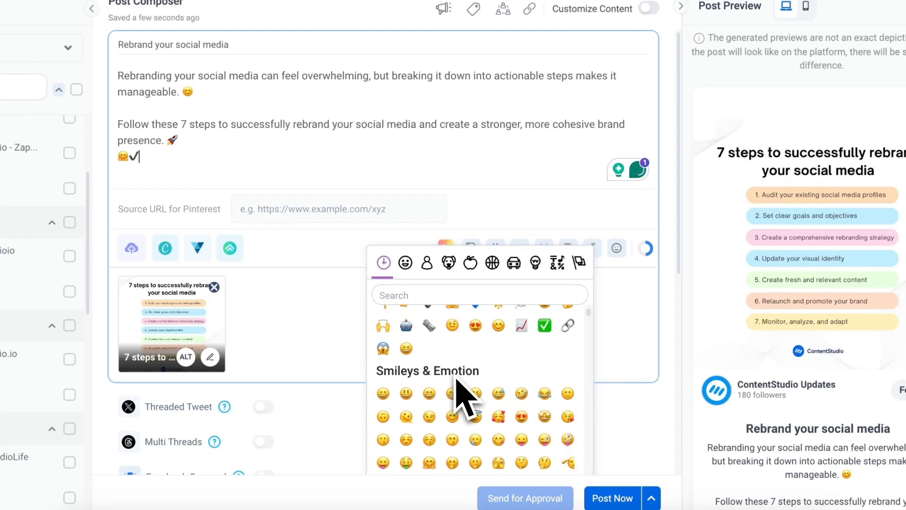
pyautogui.click(427, 263)
pyautogui.click(448, 263)
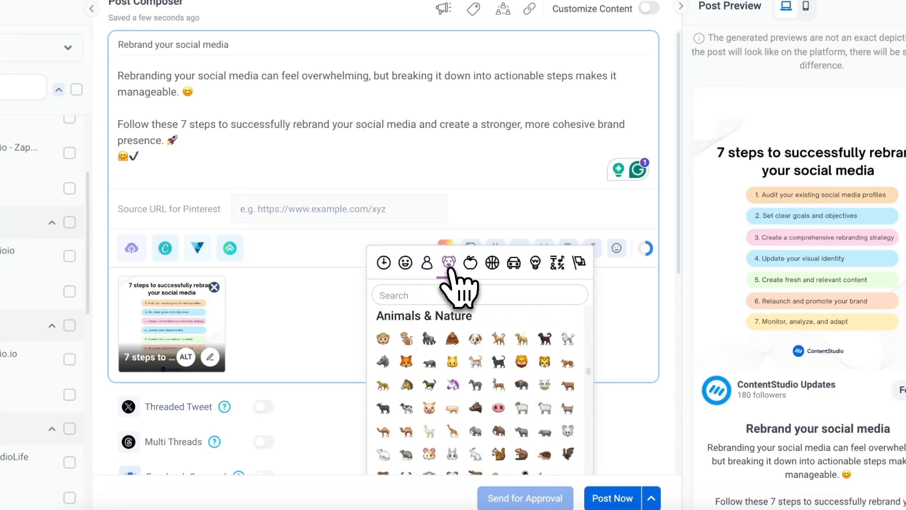
pyautogui.click(385, 265)
pyautogui.click(496, 248)
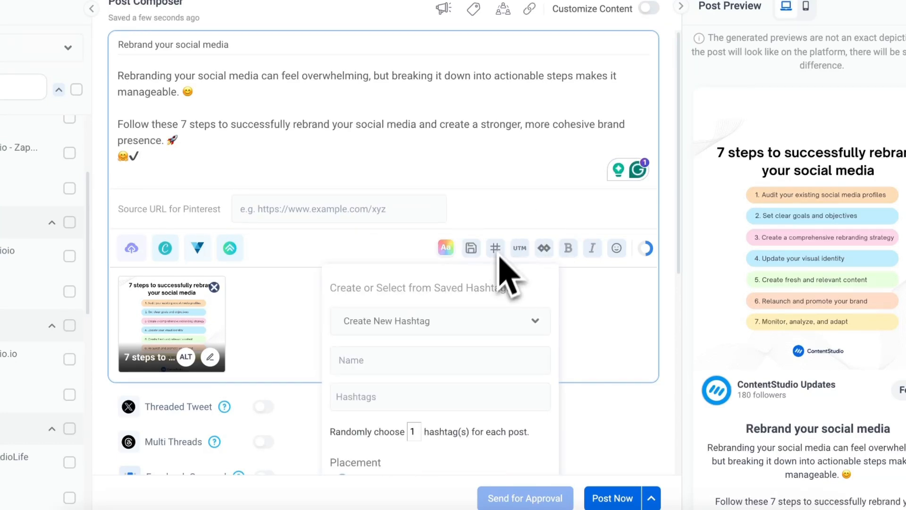
pyautogui.scroll(-3, 492, 363)
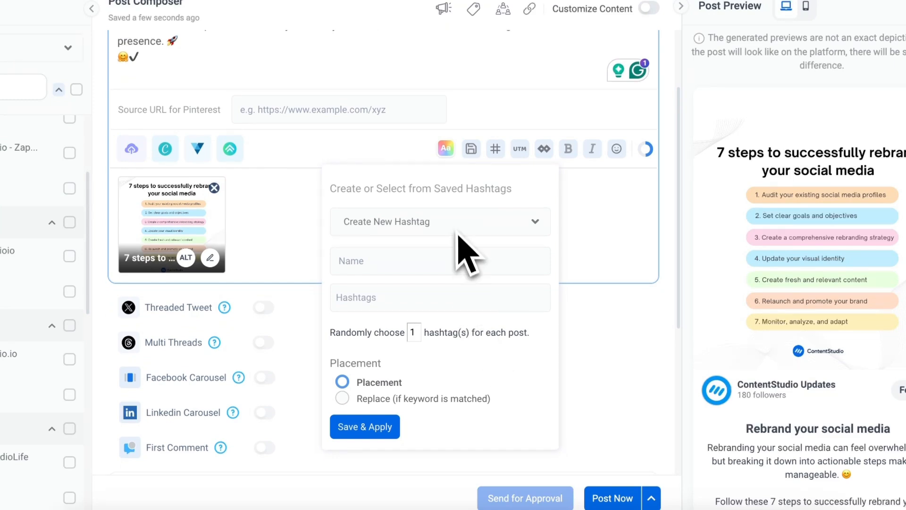
pyautogui.click(580, 233)
# - Generate AI hashtags and add #brandingtips, #socialmediamarketing, #brandstrategy, #socialmediahacks and #marketingstrategies to the end of the caption
pyautogui.moveTo(874, 92)
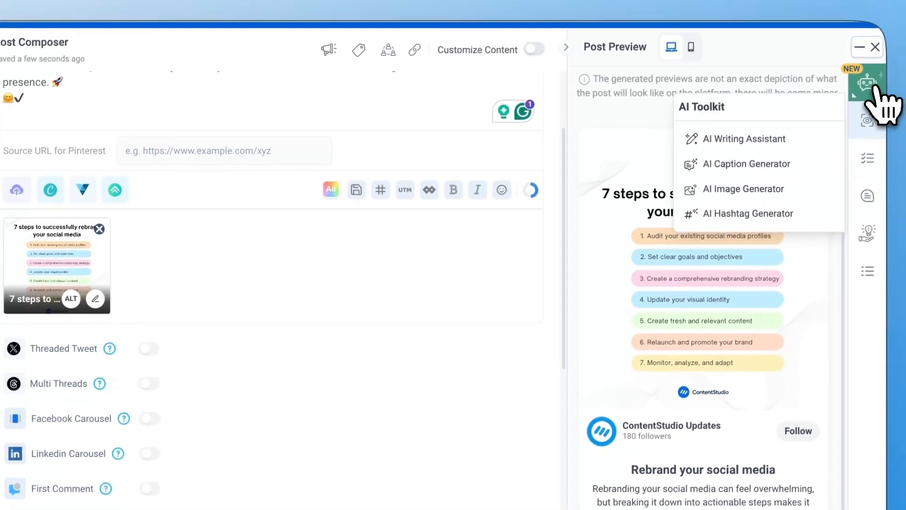
pyautogui.click(755, 214)
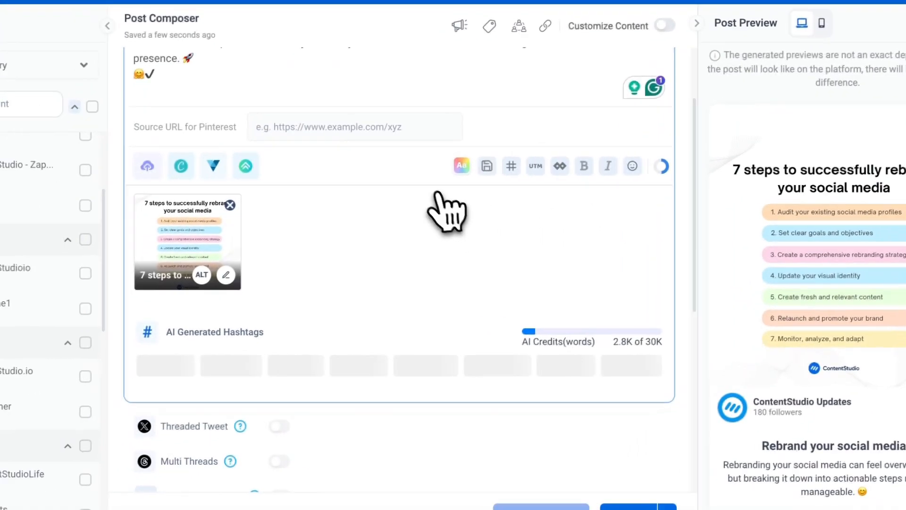
pyautogui.scroll(-1, 437, 192)
pyautogui.scroll(-1, 427, 191)
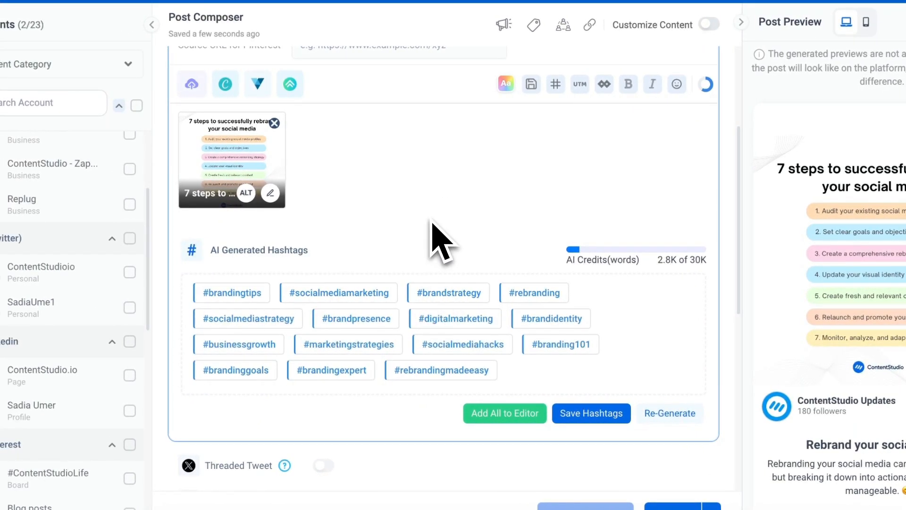
pyautogui.scroll(3, 432, 237)
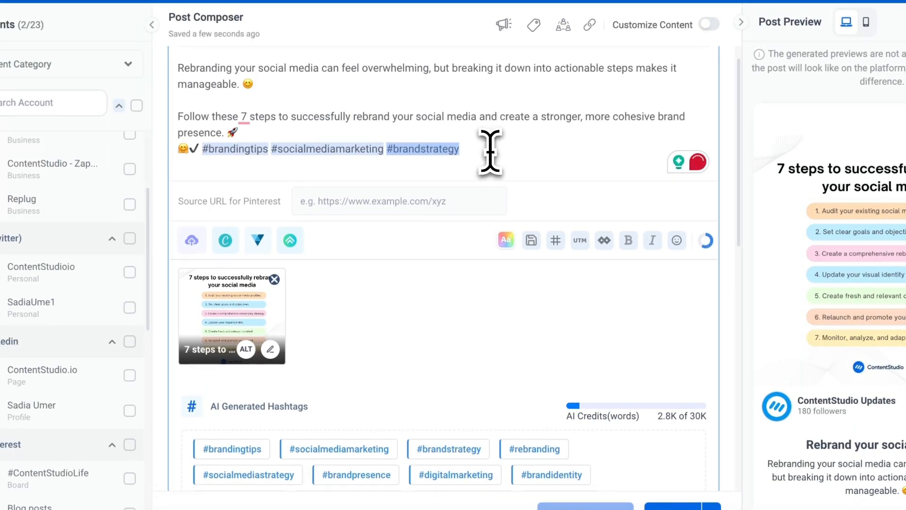
pyautogui.scroll(-4, 501, 177)
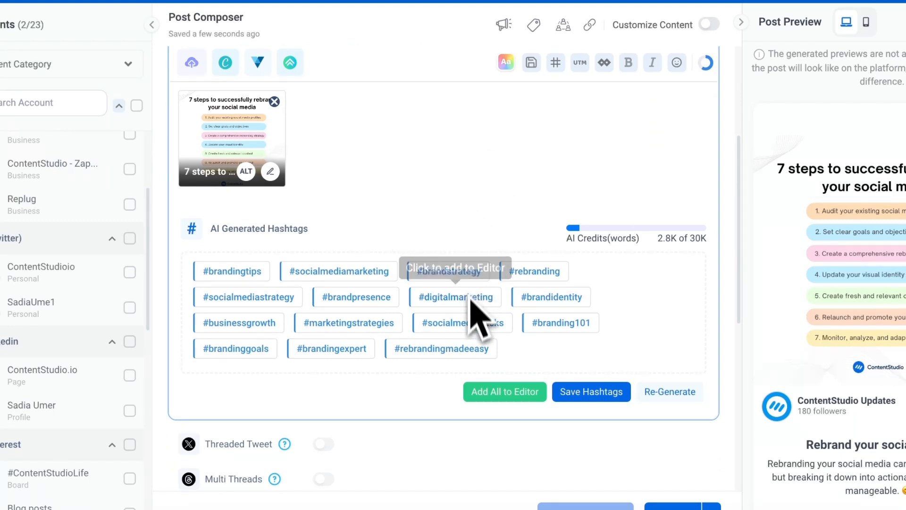
pyautogui.scroll(1, 427, 250)
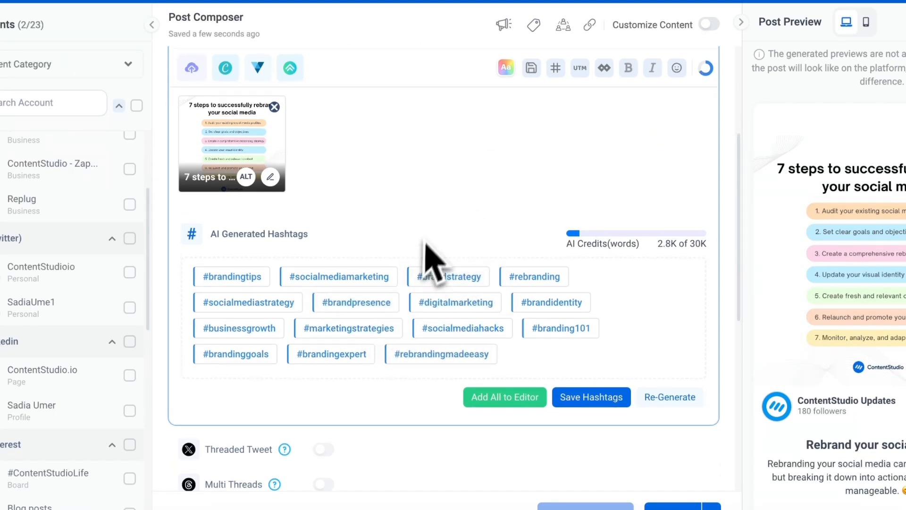
pyautogui.scroll(3, 431, 250)
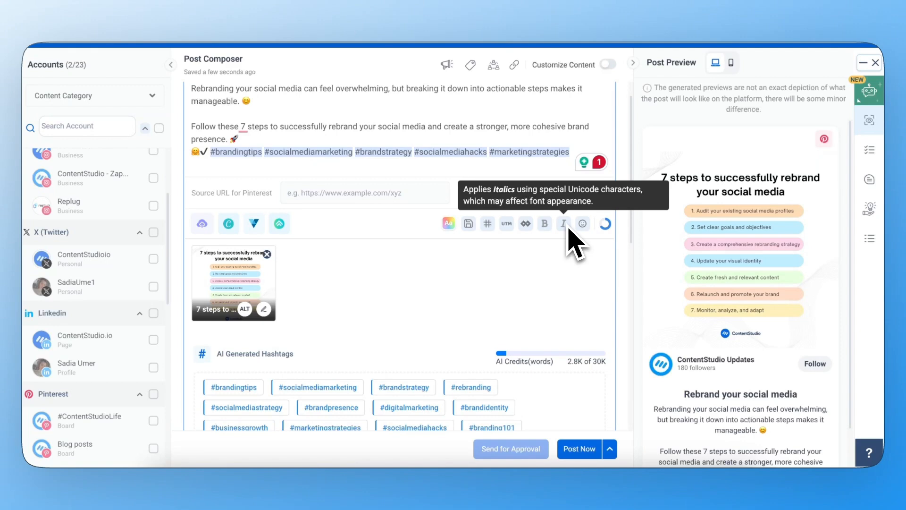
# - Try out the posting options Schedule, Add to Queue, Add To Content Category and Draft one after another
pyautogui.scroll(-10, 521, 300)
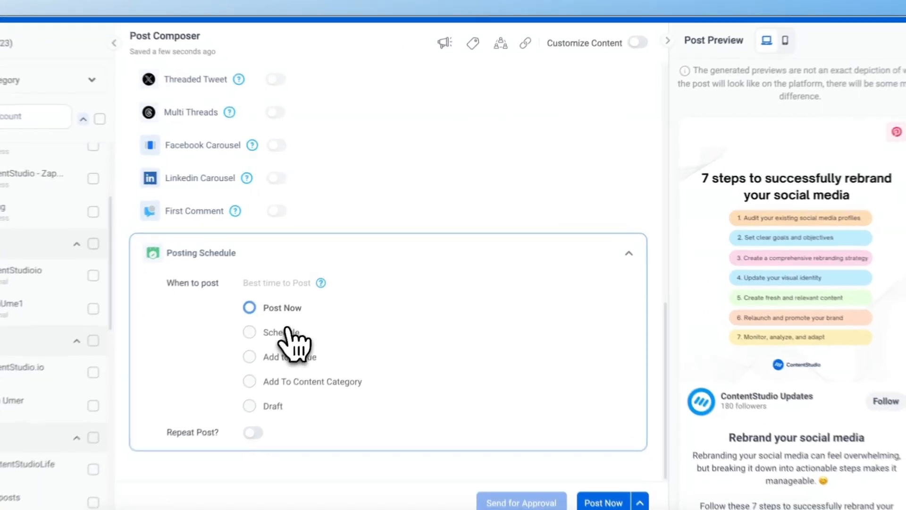
pyautogui.click(311, 306)
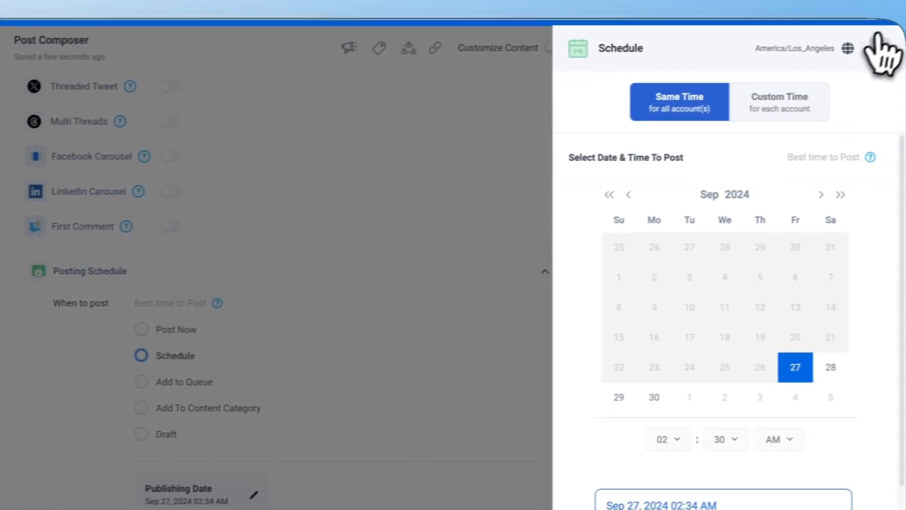
pyautogui.click(876, 48)
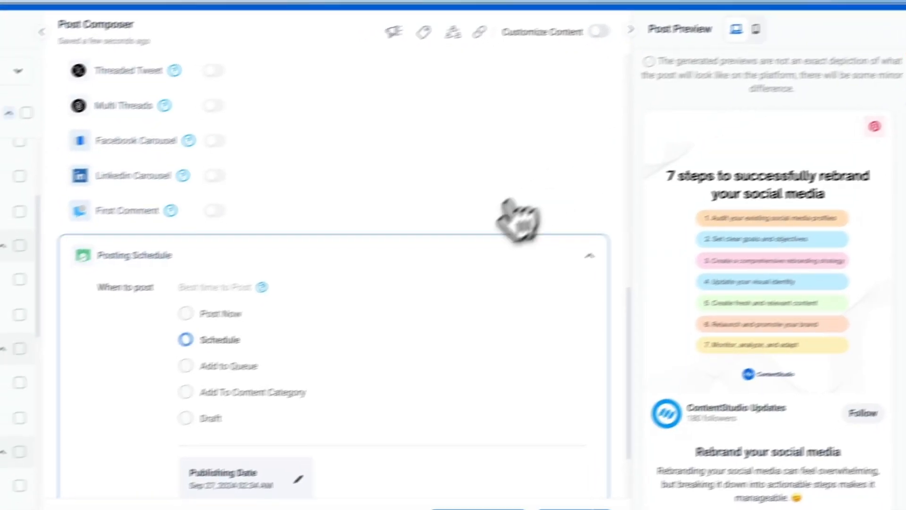
pyautogui.click(230, 371)
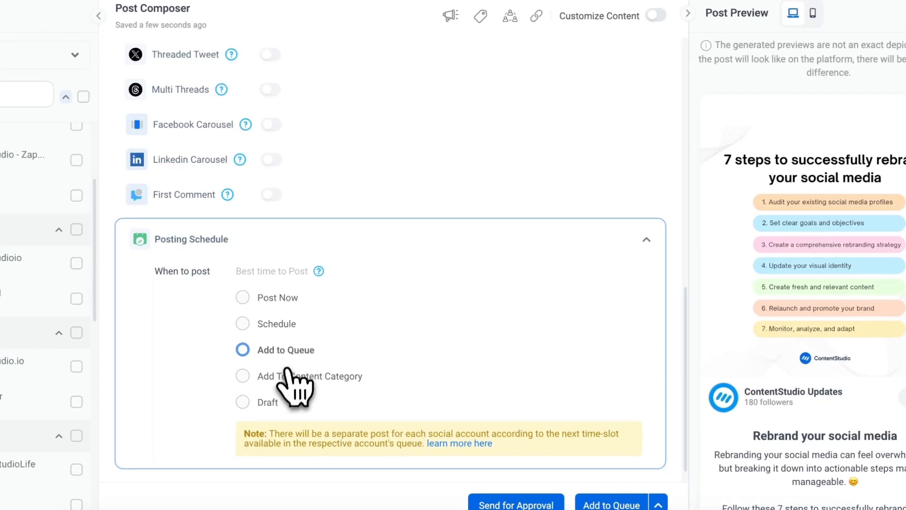
pyautogui.click(283, 375)
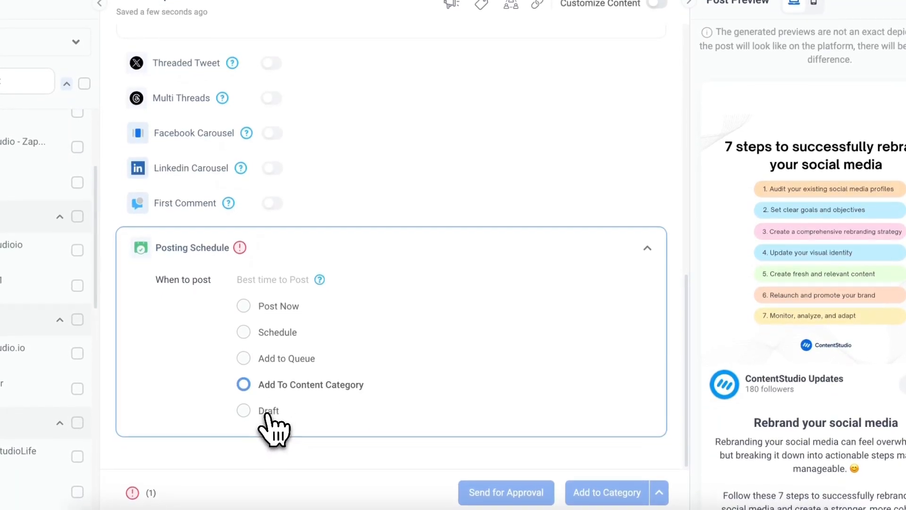
pyautogui.click(267, 413)
pyautogui.scroll(-1, 268, 416)
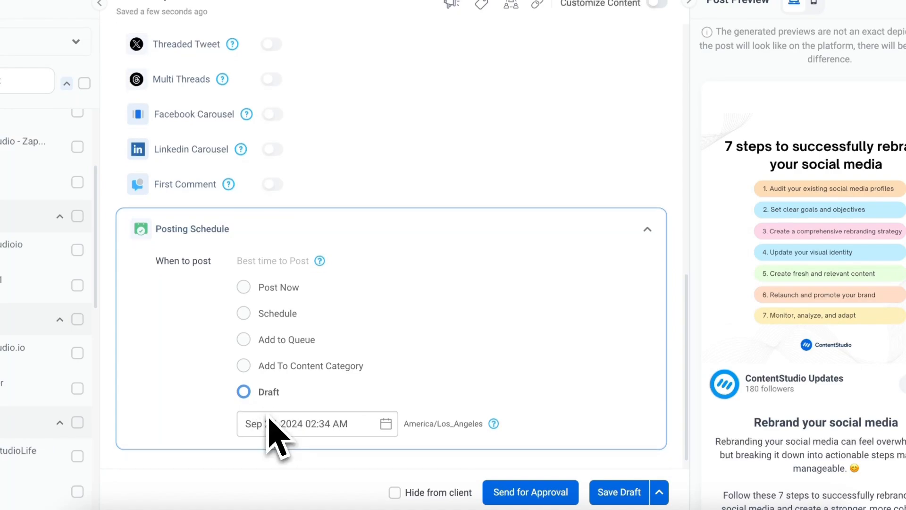
# - Choose to schedule the post and compare the Same Time and Custom Time modes, returning to the same time for all accounts
pyautogui.click(277, 314)
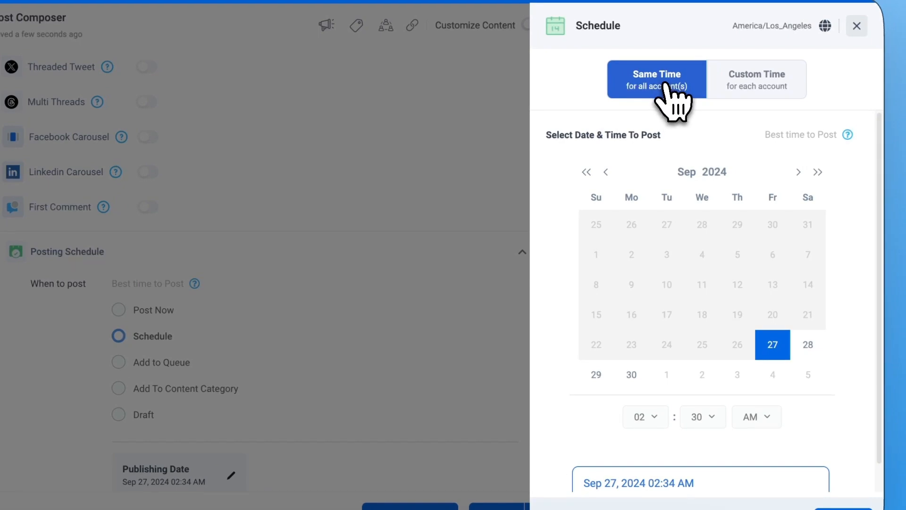
pyautogui.click(742, 89)
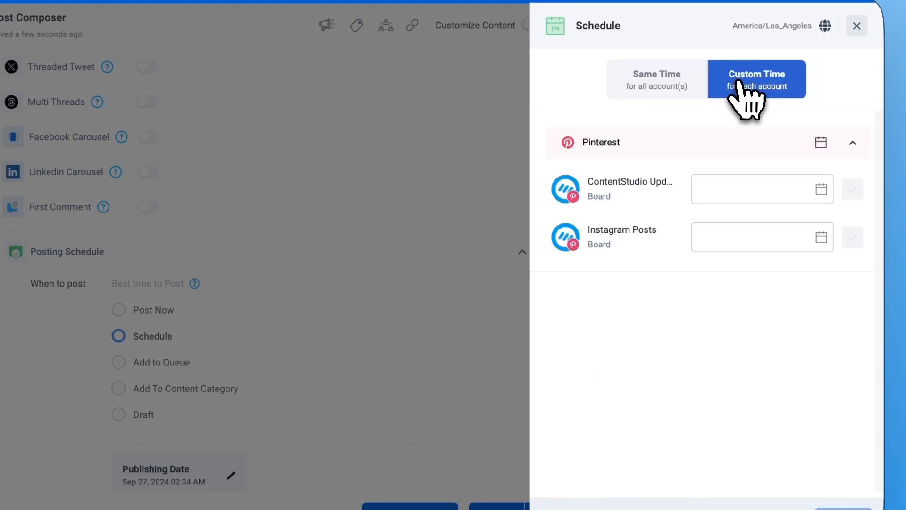
pyautogui.click(670, 86)
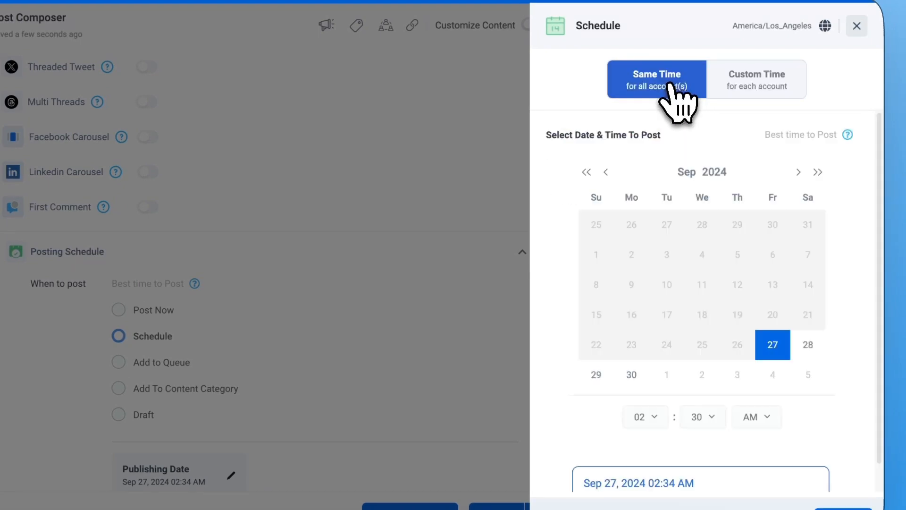
pyautogui.scroll(-1, 702, 248)
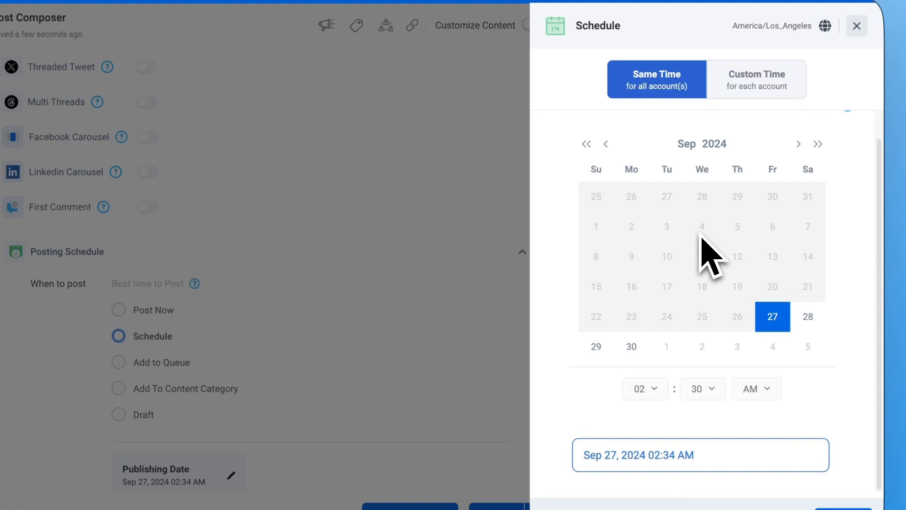
# - Set the shared publishing date and time for all accounts to Sep 30, 2024 05:30 PM
pyautogui.click(633, 350)
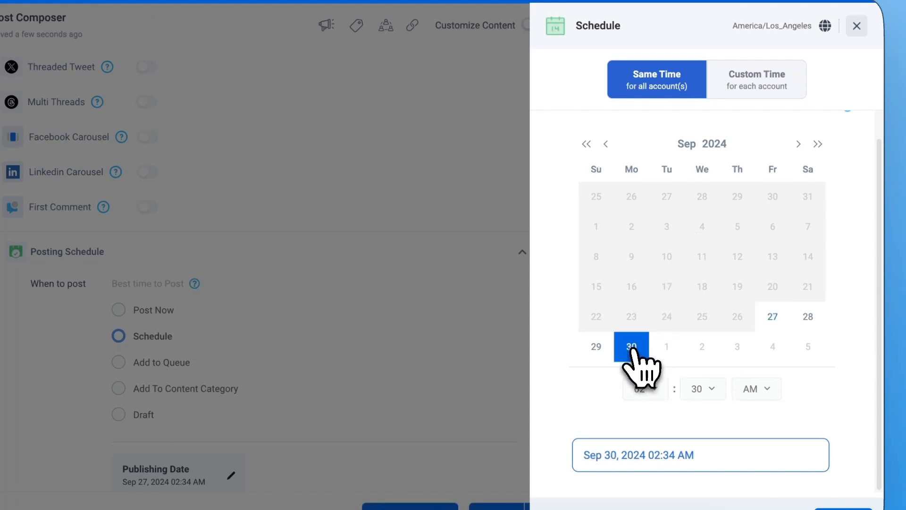
pyautogui.click(658, 386)
pyautogui.click(658, 273)
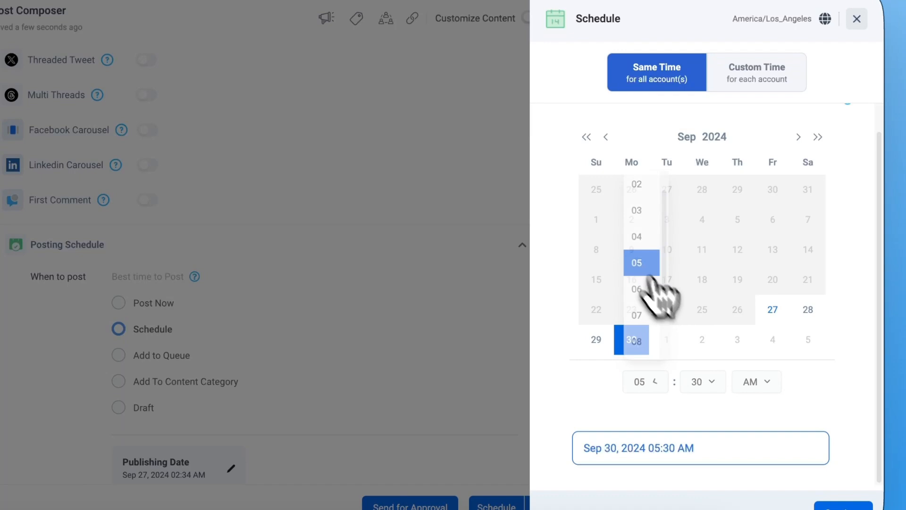
pyautogui.click(764, 382)
pyautogui.click(750, 348)
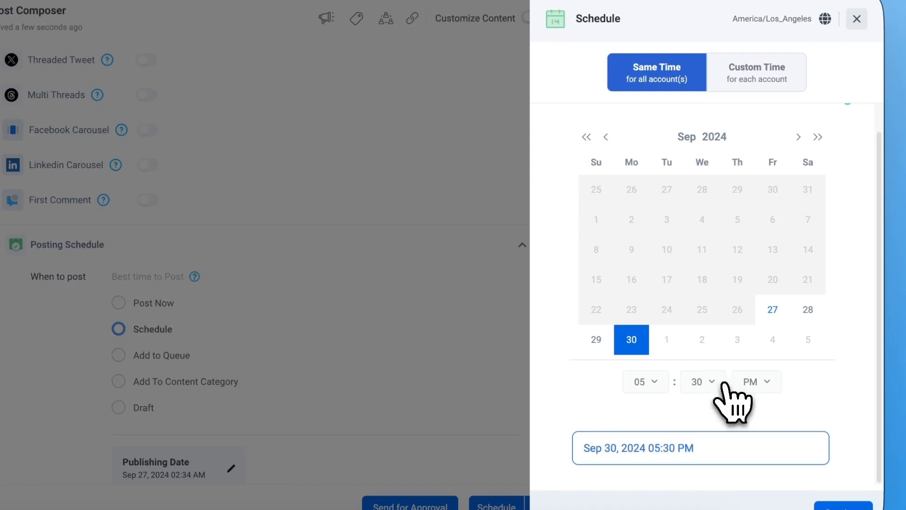
pyautogui.click(750, 384)
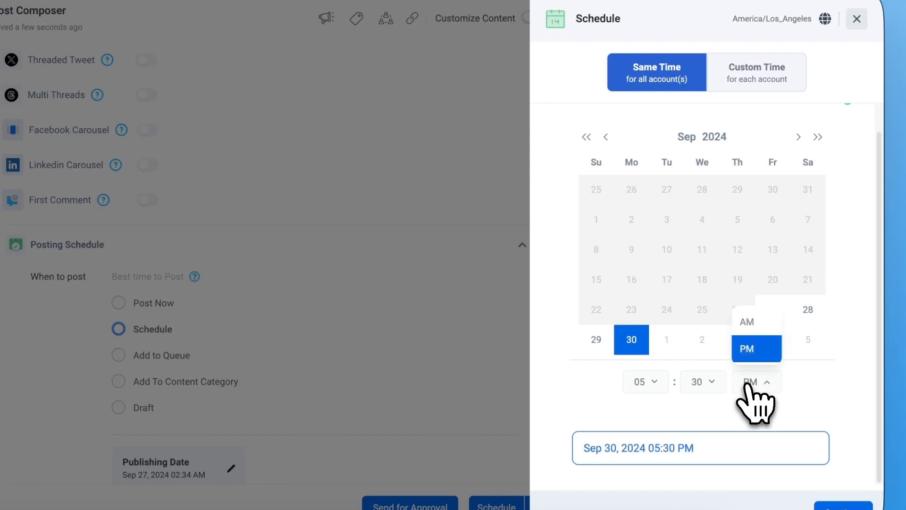
pyautogui.click(721, 383)
# - Switch to custom times per account and set the ContentStudio Updates board to Sep 30, 2024 11:35 PM
pyautogui.click(761, 82)
pyautogui.click(714, 184)
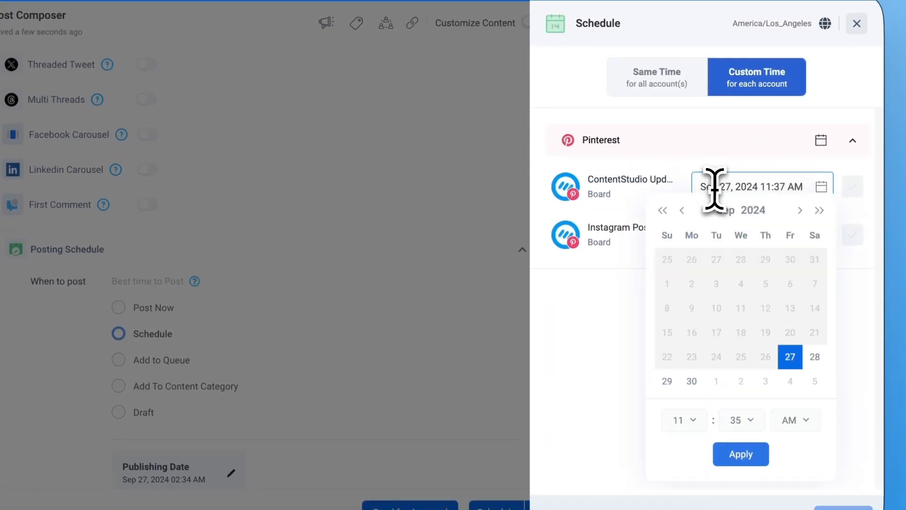
pyautogui.click(692, 381)
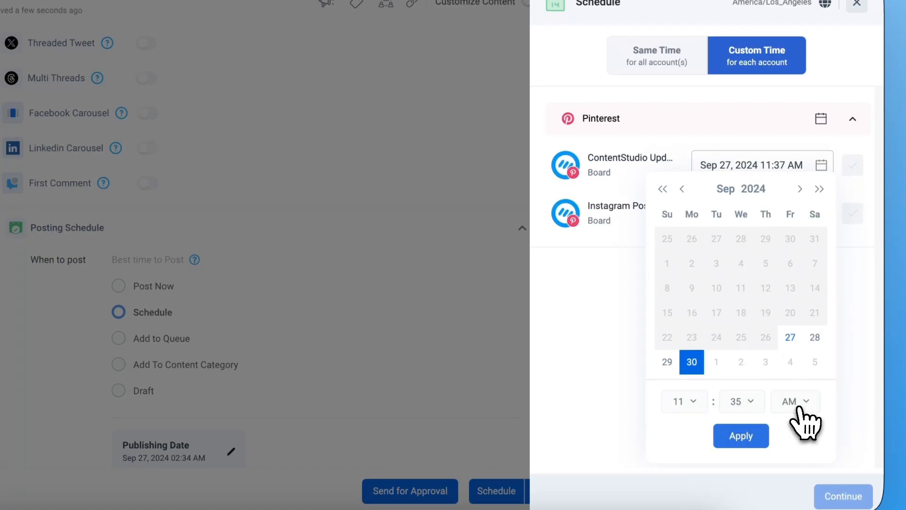
pyautogui.click(798, 402)
pyautogui.click(793, 369)
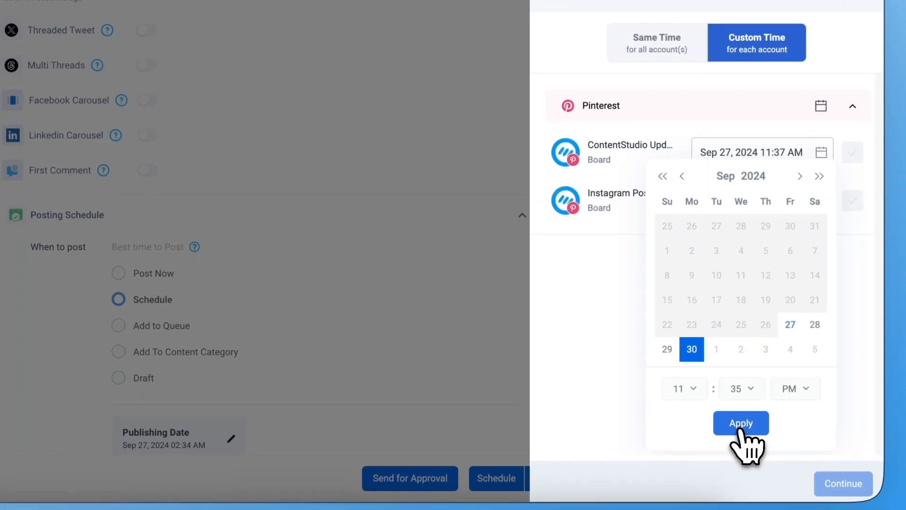
pyautogui.click(741, 423)
# - Set the Instagram Posts board to Oct 04, 2024 11:37 AM and accept the custom schedule
pyautogui.click(753, 203)
pyautogui.scroll(-1, 748, 380)
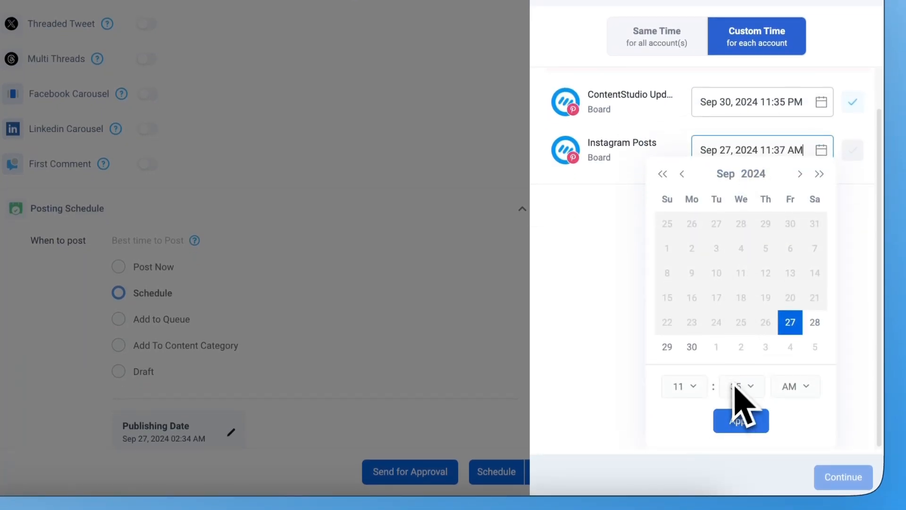
pyautogui.click(790, 347)
pyautogui.click(742, 420)
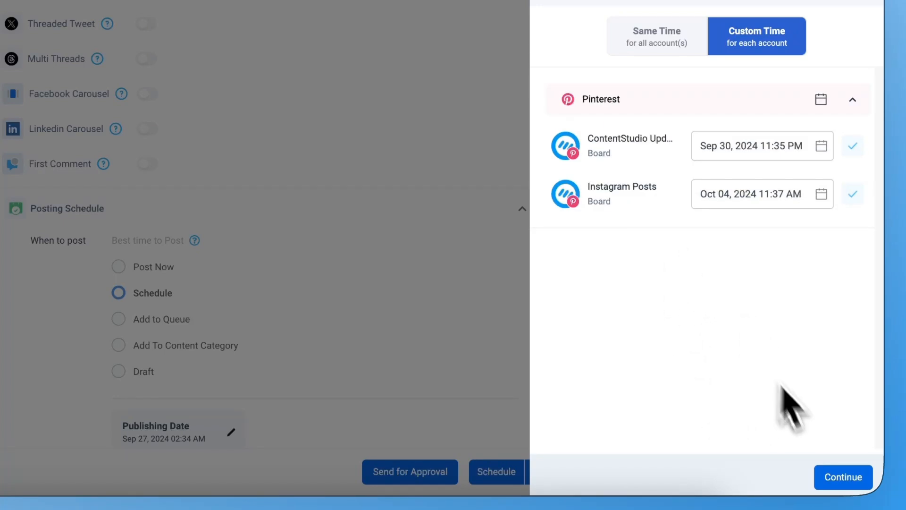
pyautogui.click(845, 479)
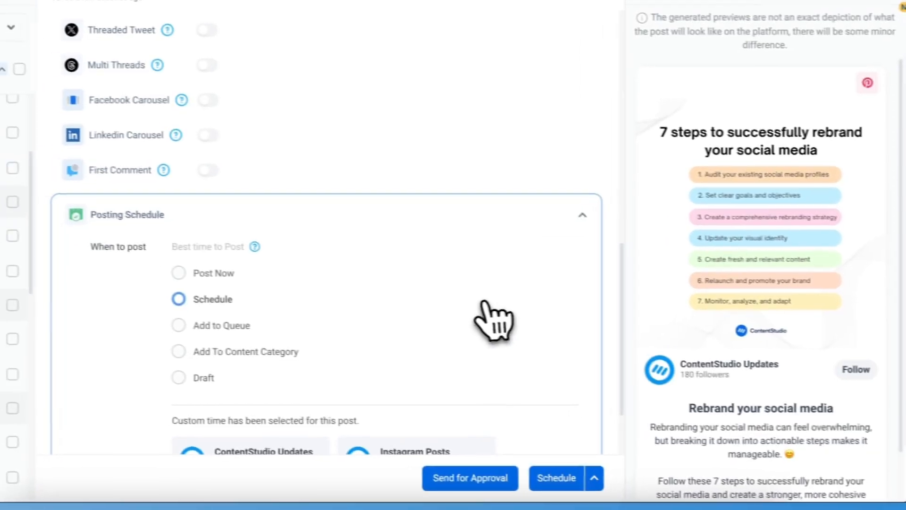
# - Review the custom posting times and look through the available approvers for the post, then close the approval dialog without sending
pyautogui.scroll(-2, 396, 322)
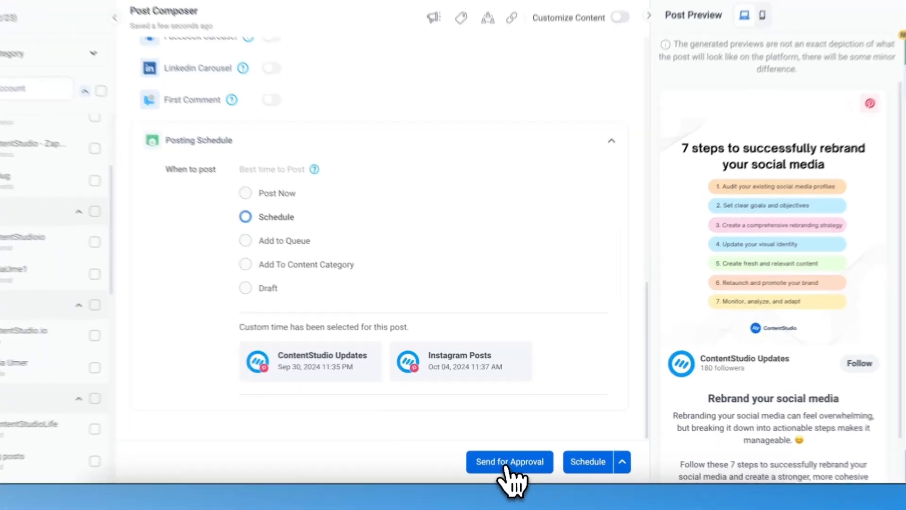
pyautogui.click(509, 450)
pyautogui.scroll(-2, 474, 257)
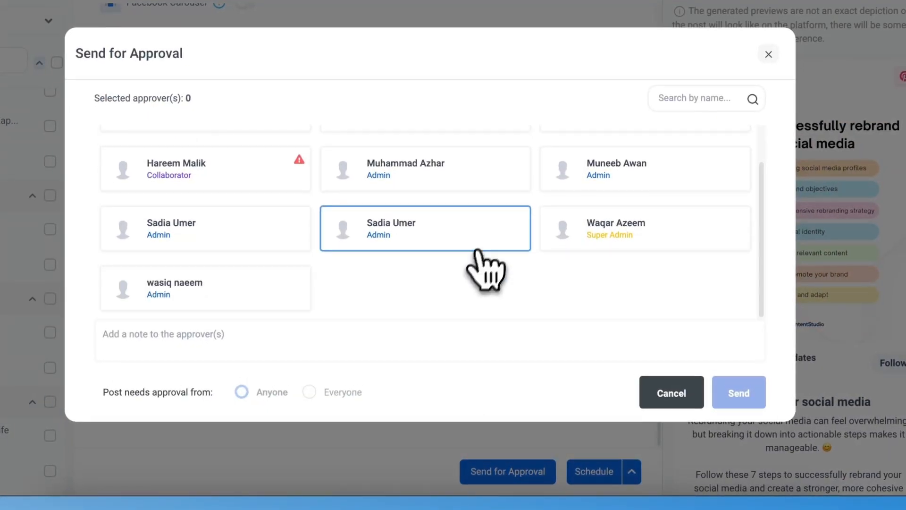
pyautogui.click(769, 54)
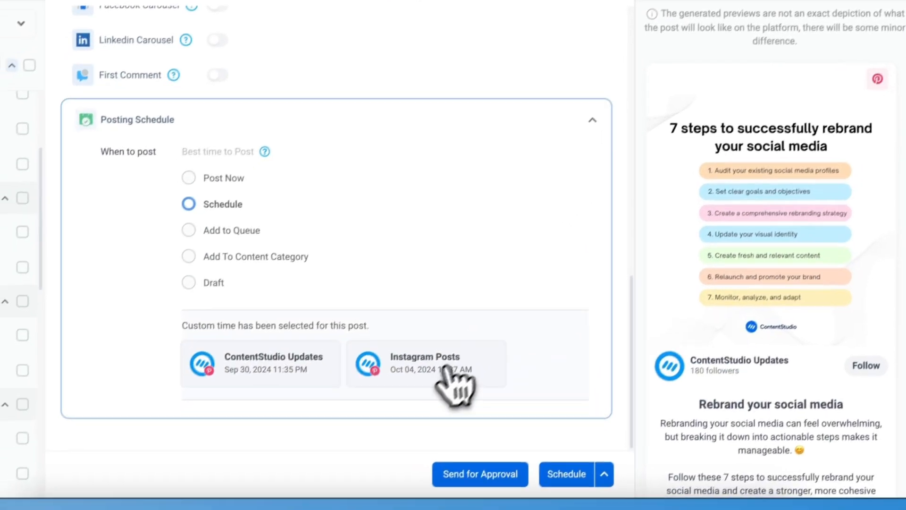
# - Schedule the post for both Pinterest boards at their custom times
pyautogui.click(575, 465)
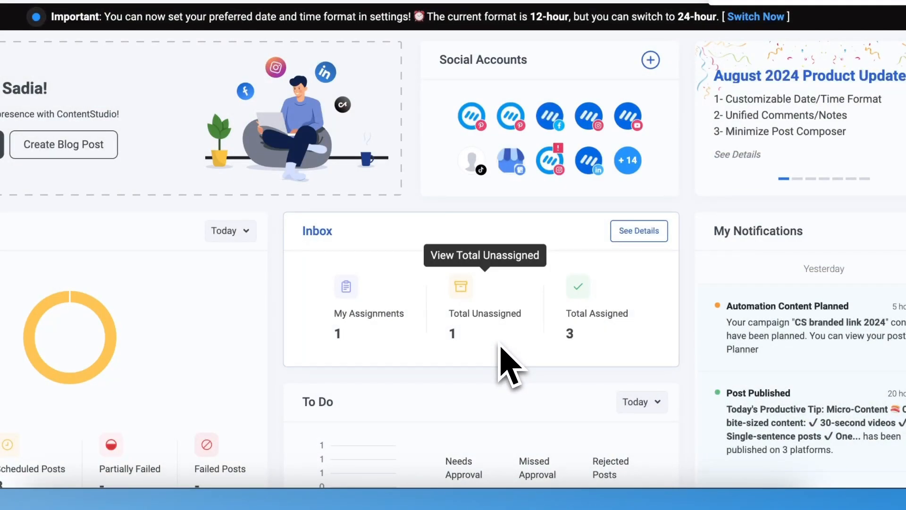